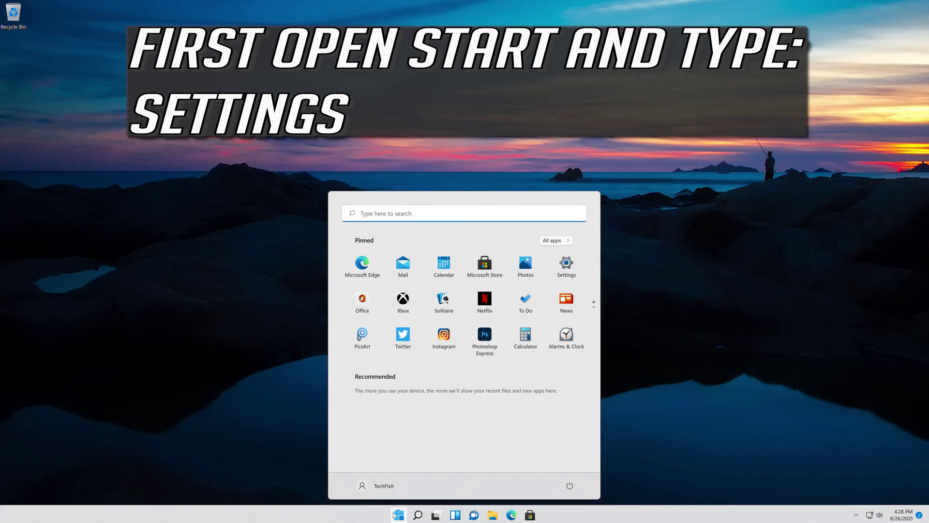
Search Start for 'settings' and launch the Settings app
type("settings")
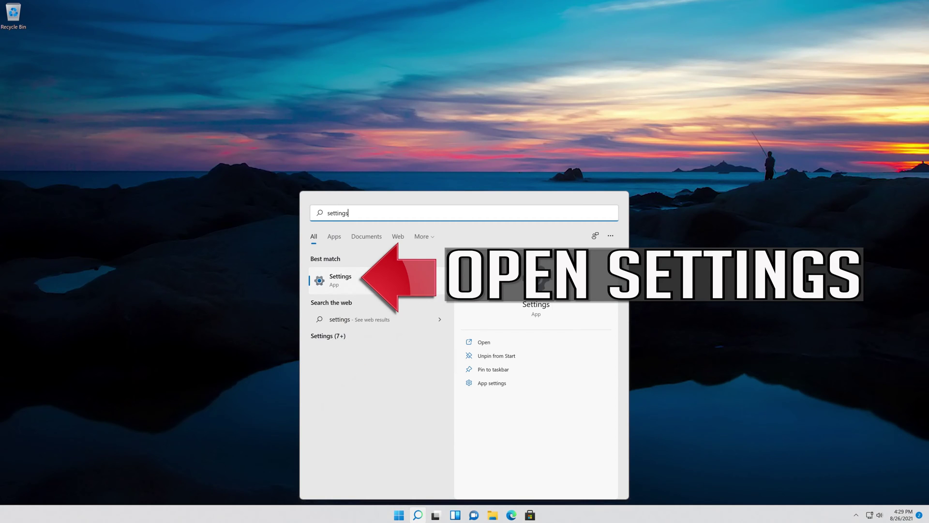
left_click(403, 277)
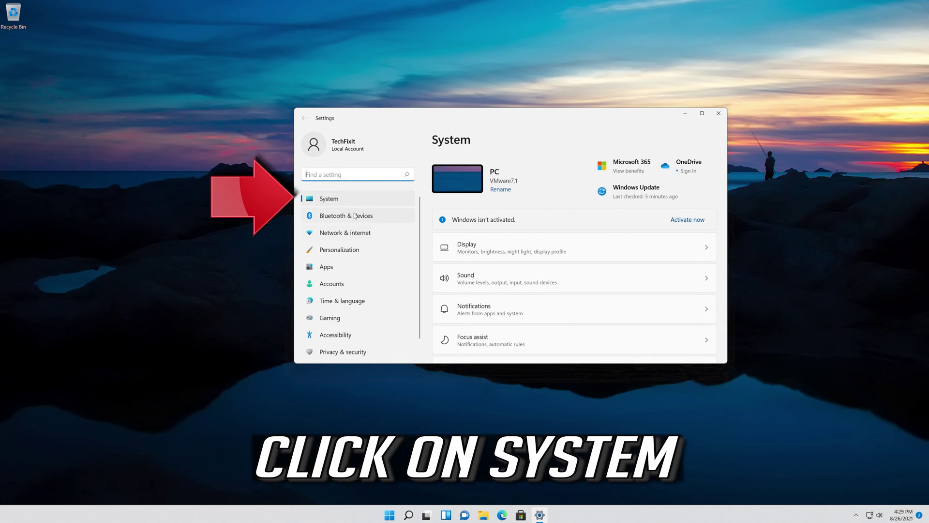
Go to the System section and open its Troubleshoot page
left_click(337, 204)
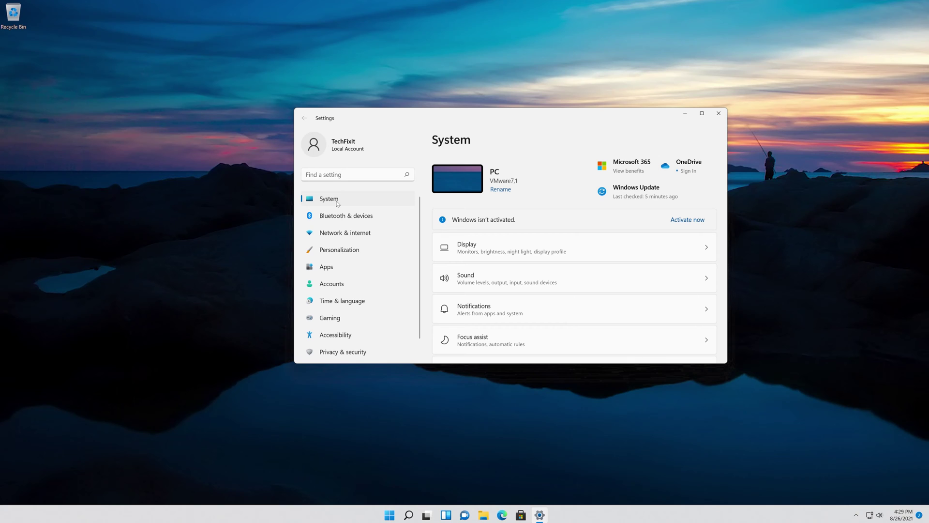
scroll(498, 312, "down", 5)
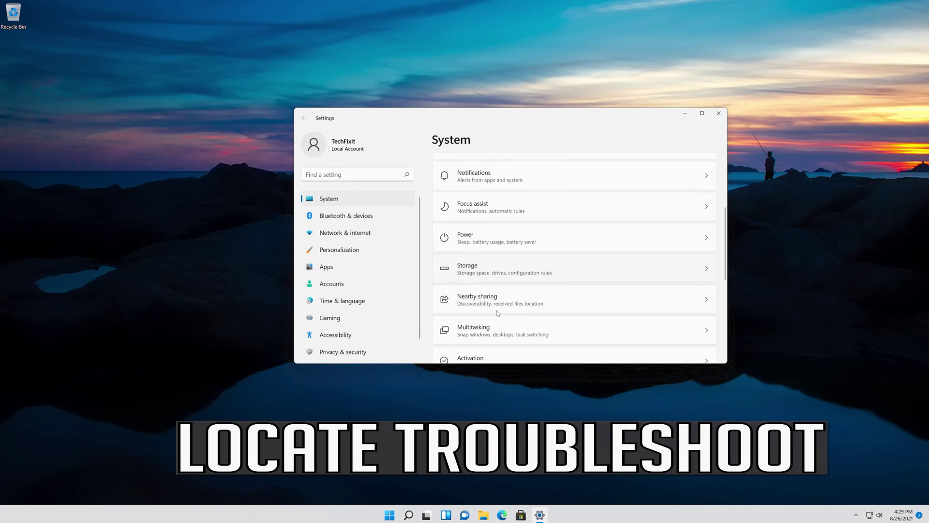
scroll(498, 313, "down", 3)
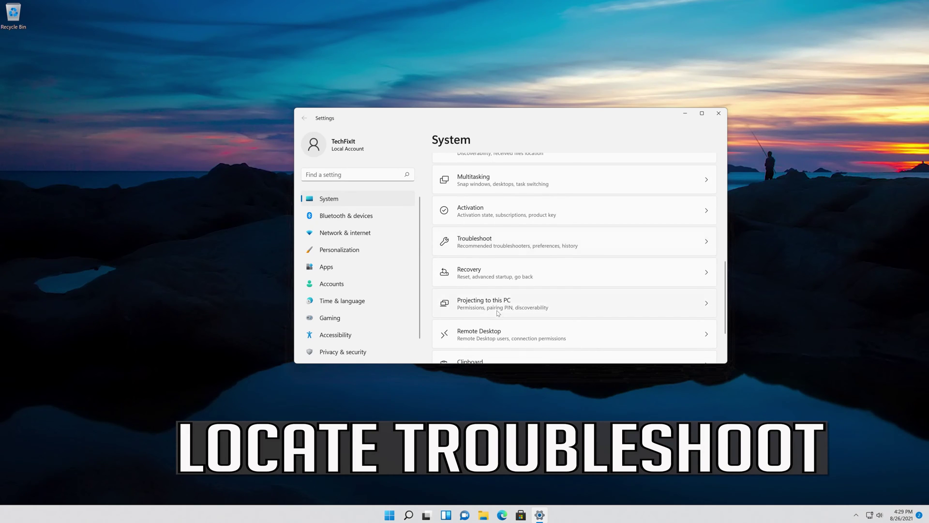
left_click(506, 247)
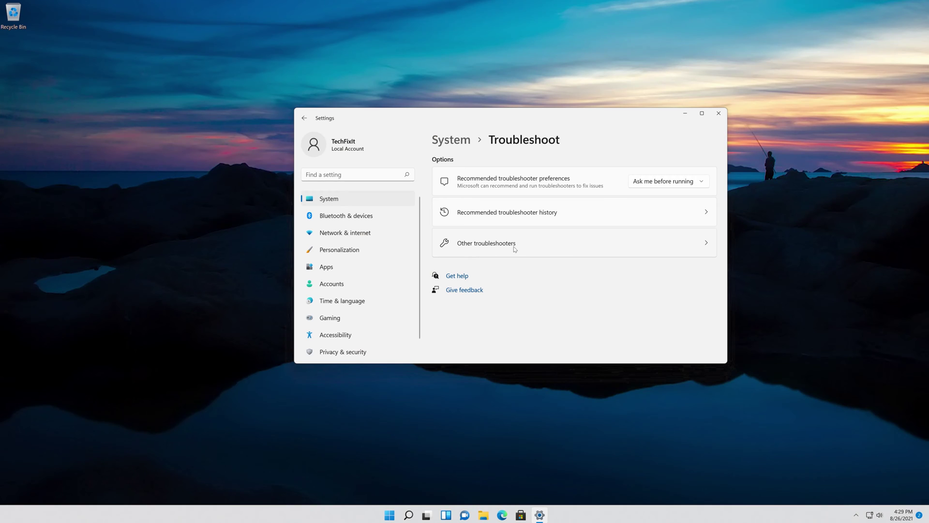
Run the Camera troubleshooter from the Other troubleshooters list
left_click(514, 247)
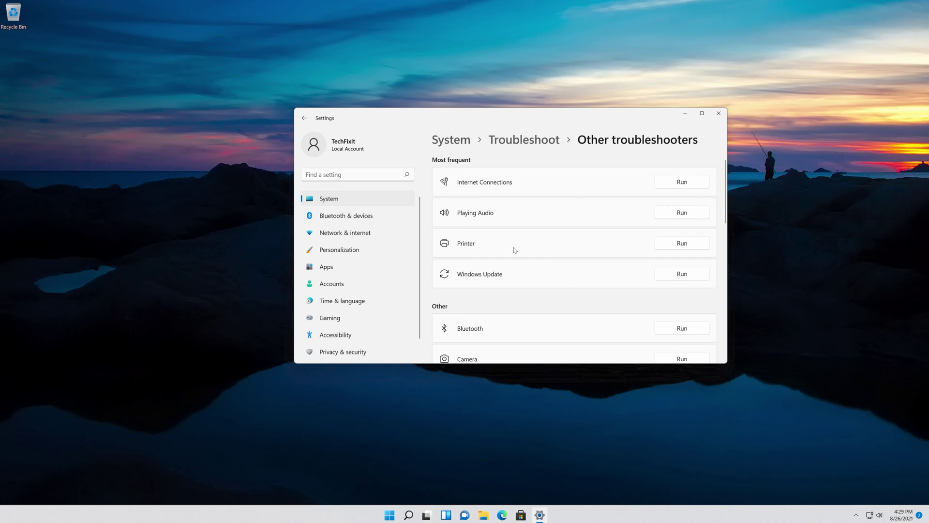
scroll(515, 250, "down", 5)
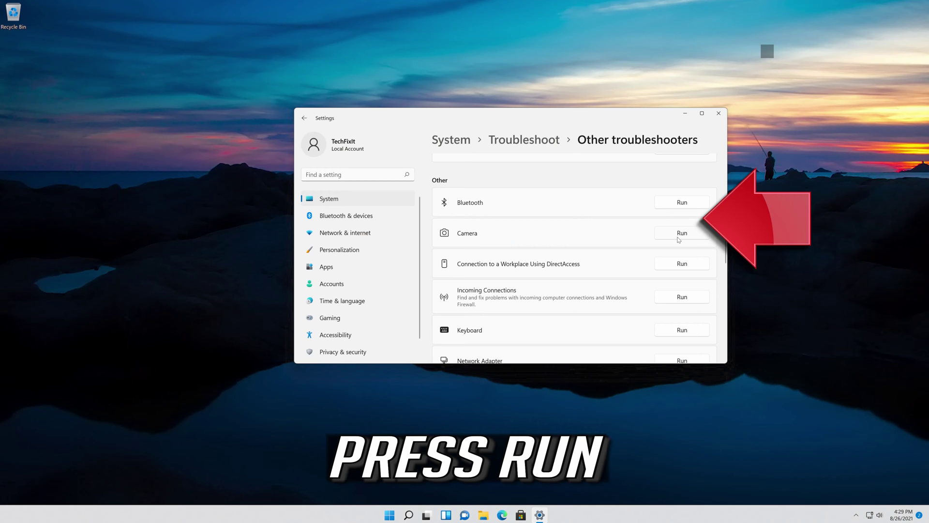
left_click(679, 239)
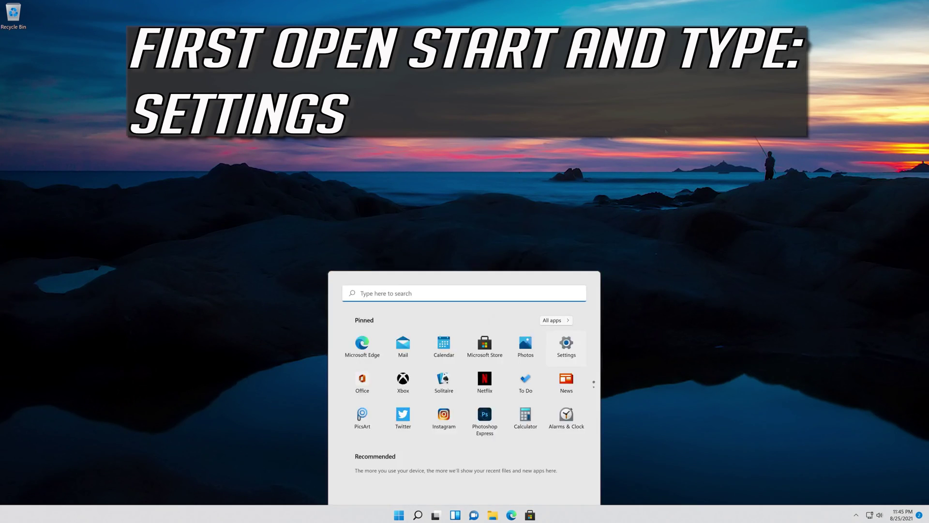
Search 'settings' in Start again and relaunch the Settings app
type("settings")
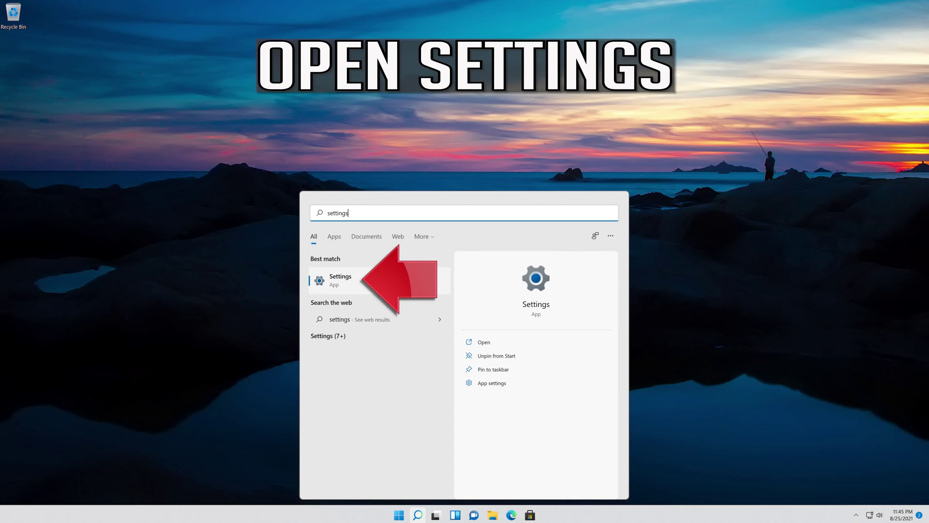
left_click(380, 279)
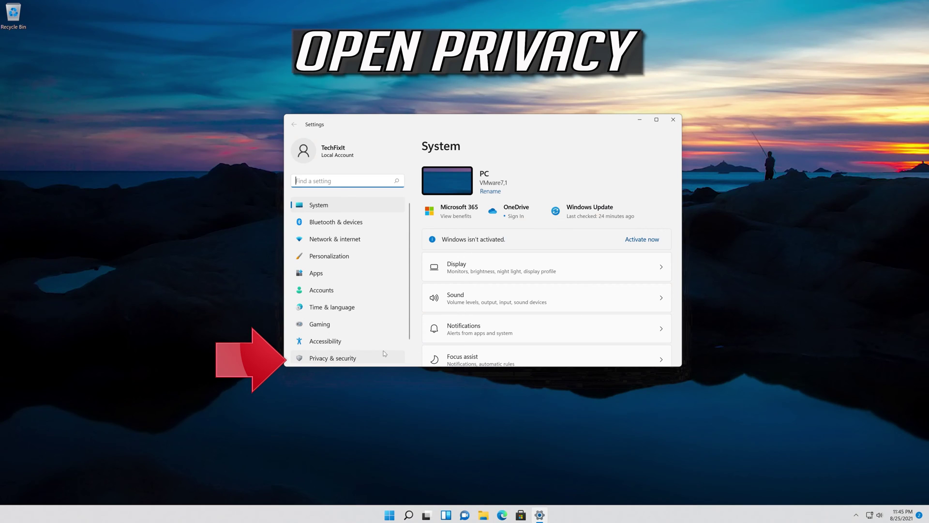
Open the Camera page under Privacy & security app permissions
left_click(354, 359)
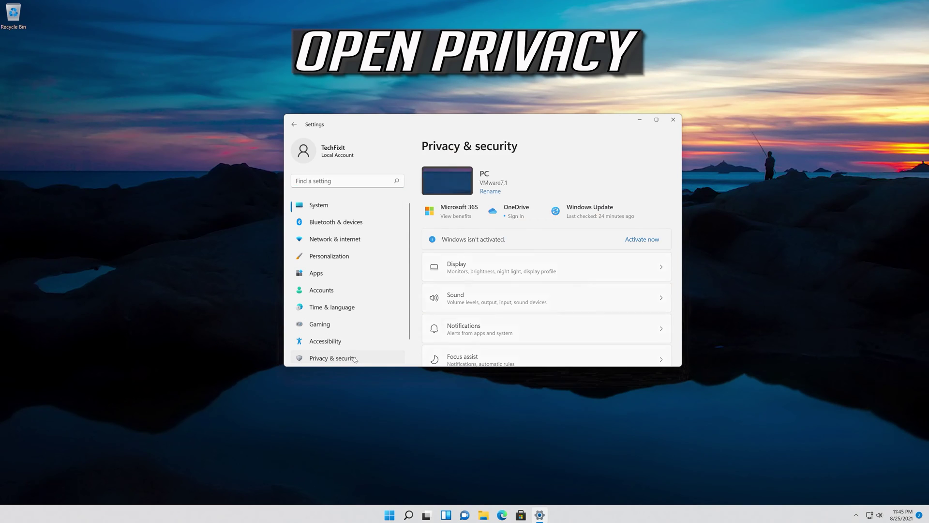
scroll(509, 293, "down", 7)
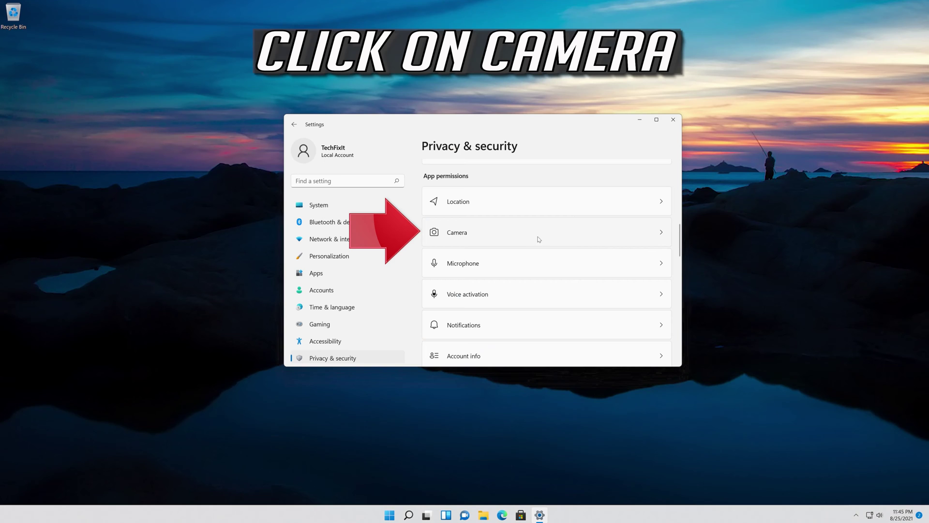
left_click(498, 240)
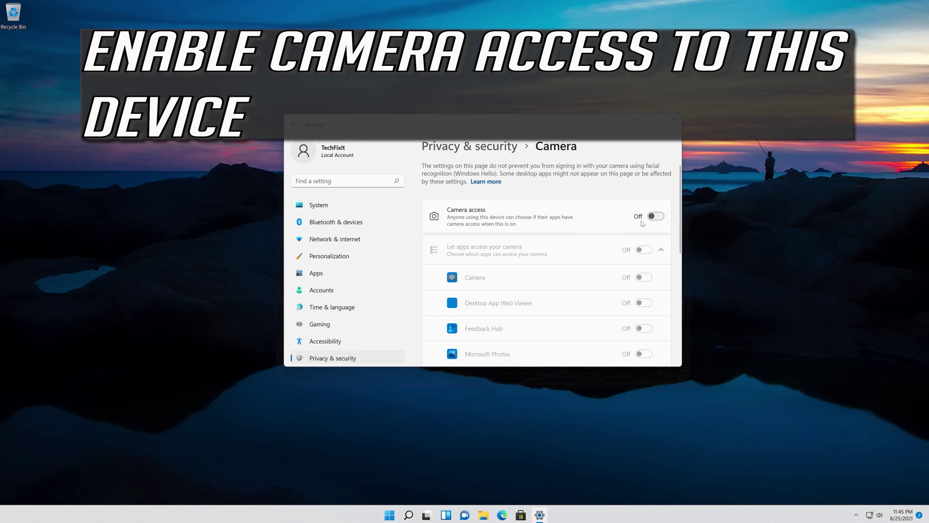
Switch On Camera access, Let apps access your camera, and Let desktop apps access your camera
left_click(657, 217)
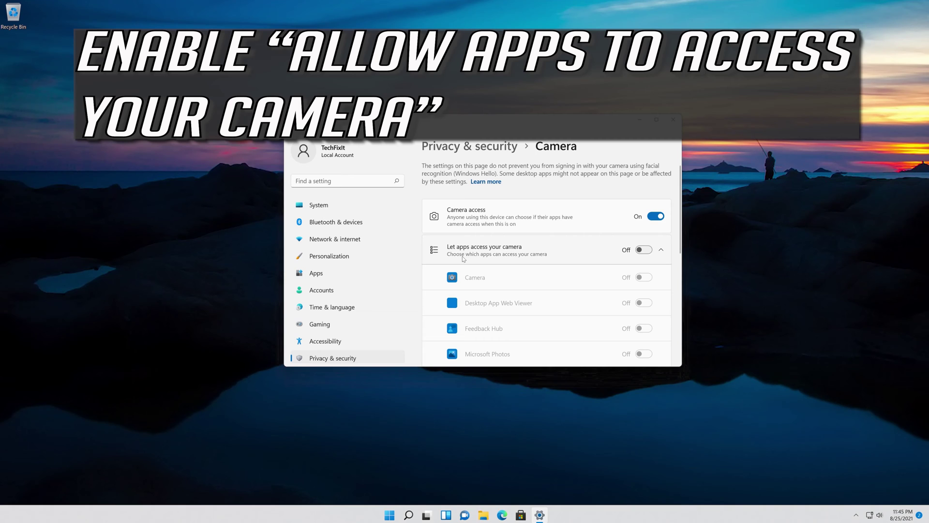
left_click(647, 250)
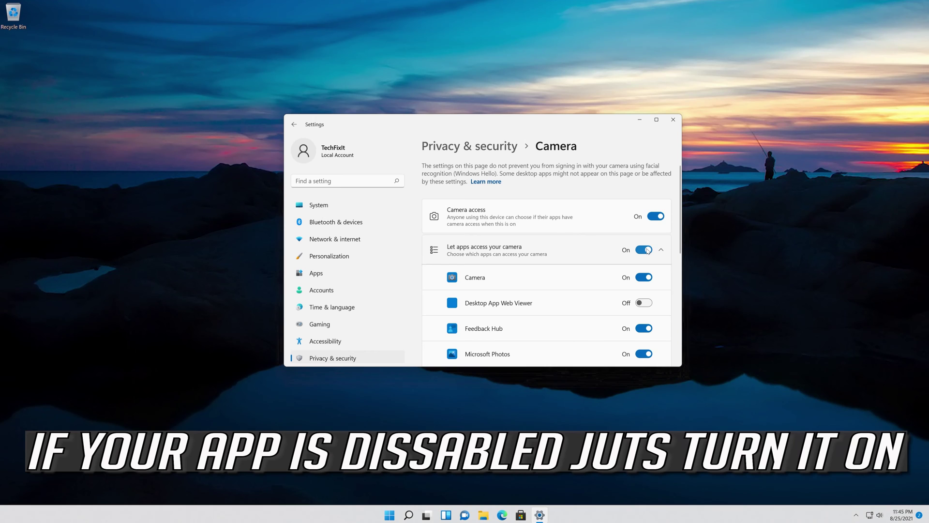
scroll(647, 250, "down", 2)
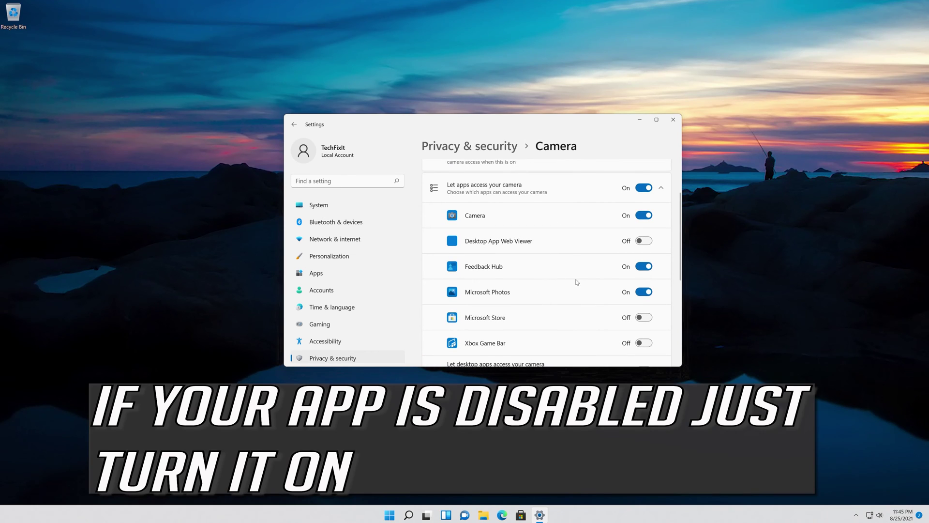
scroll(578, 282, "down", 3)
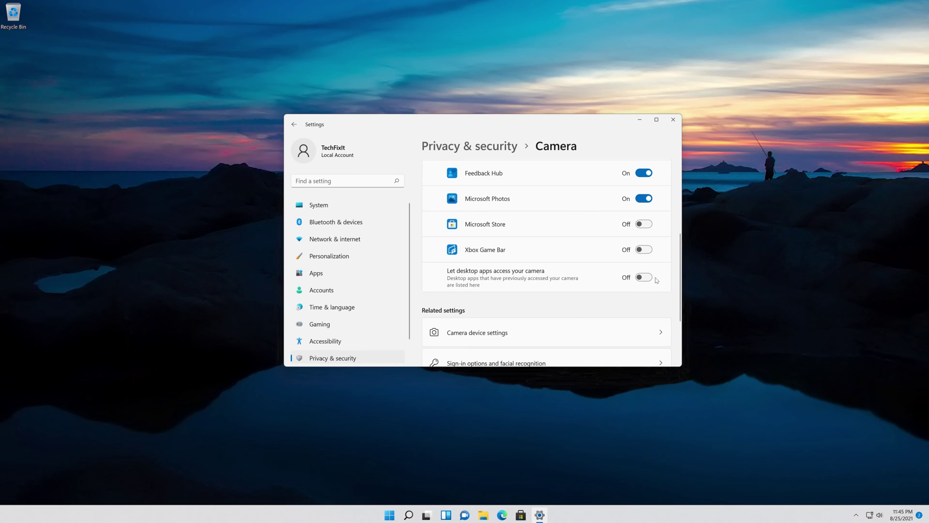
left_click(647, 281)
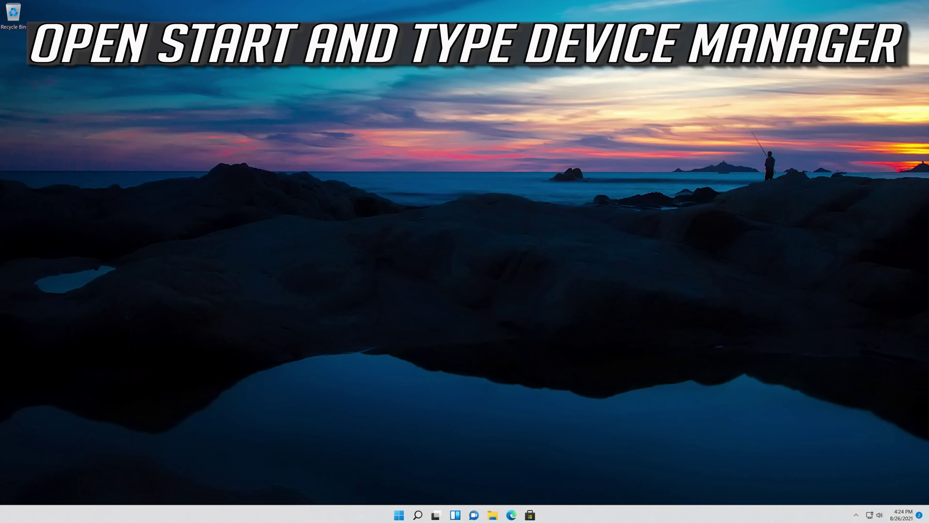
Search 'device manager' from Start and launch Device Manager
key("super")
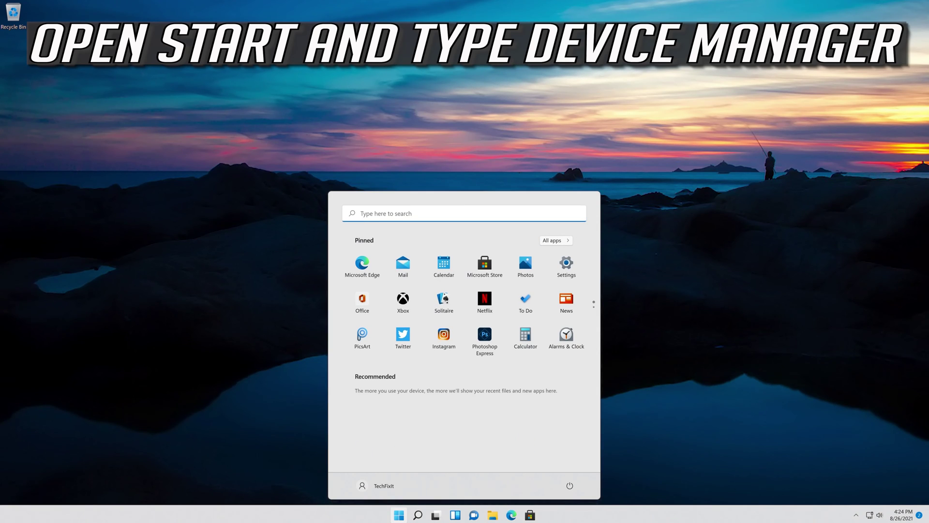
type("device ma")
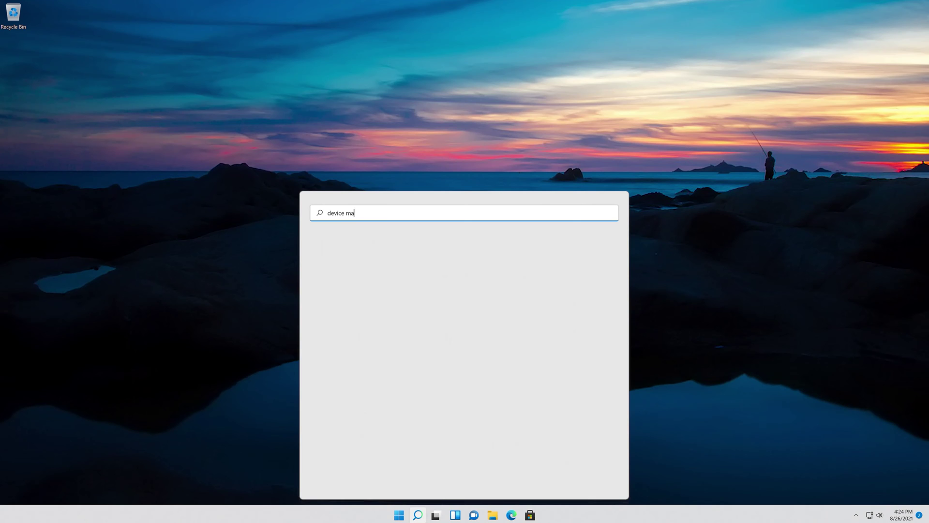
type("nager")
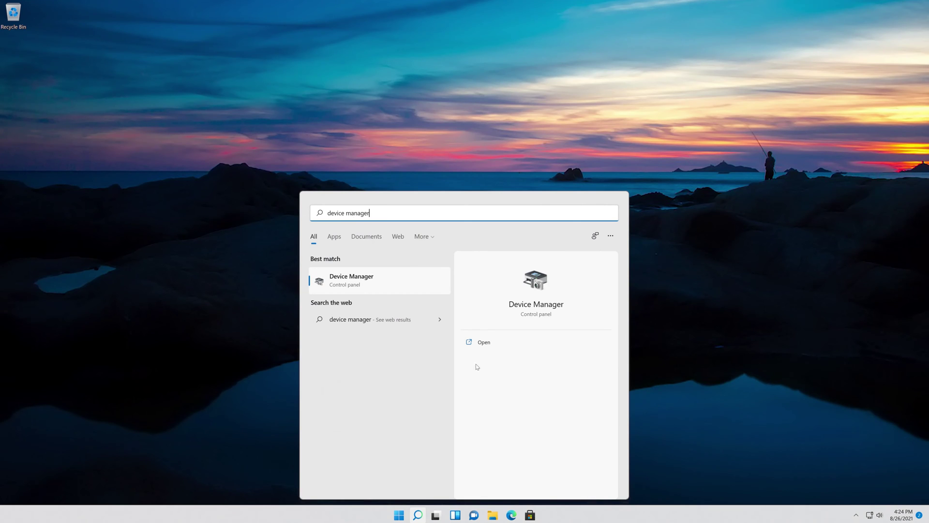
left_click(361, 286)
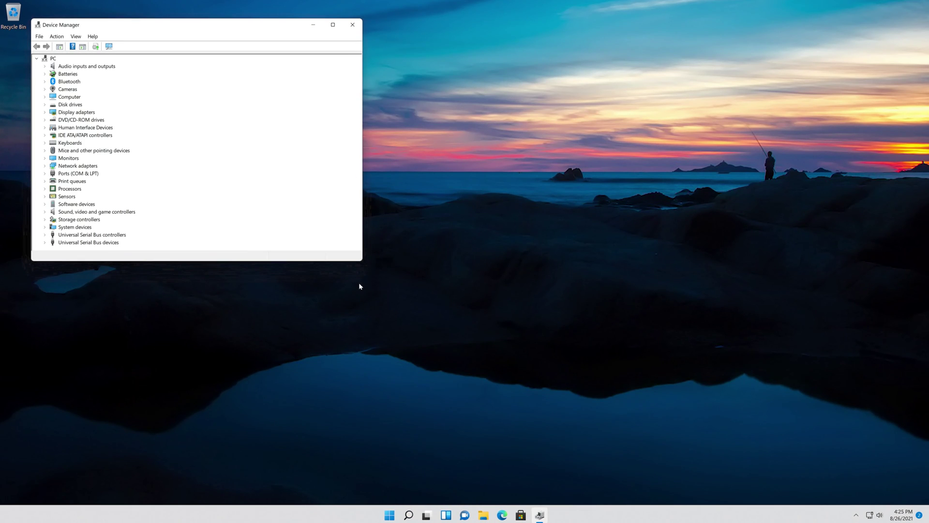
Move Device Manager to the screen centre and expand the Cameras category
left_click_drag(212, 27, 516, 130)
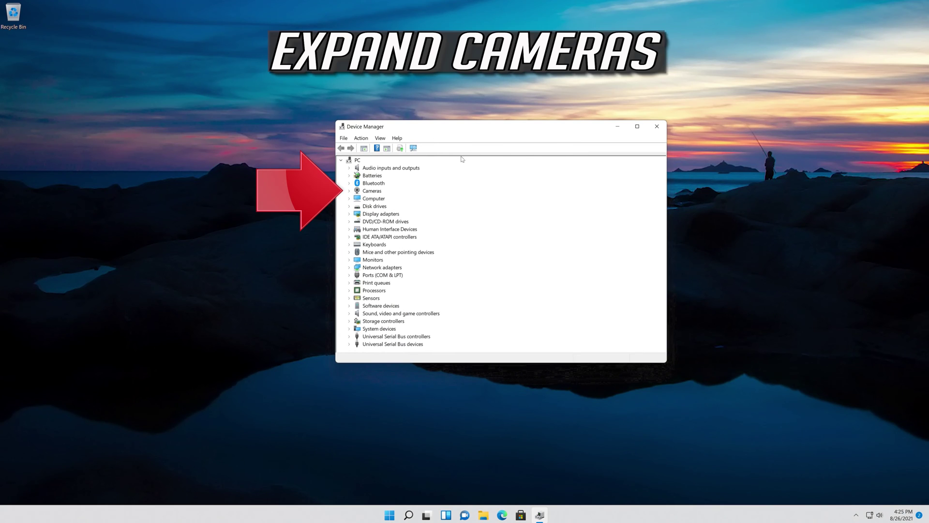
left_click(349, 191)
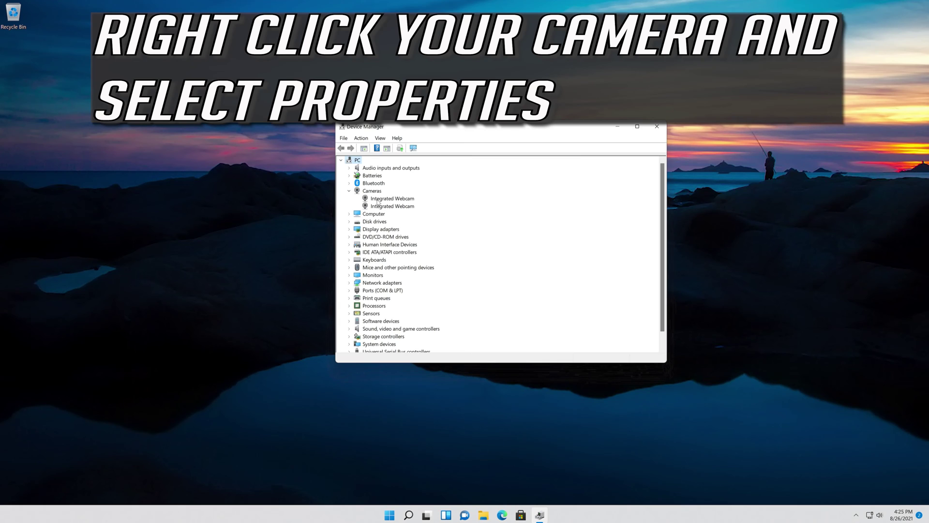
View the first Integrated Webcam's driver details, showing Microsoft version 10.0.22000.1
left_click(399, 199)
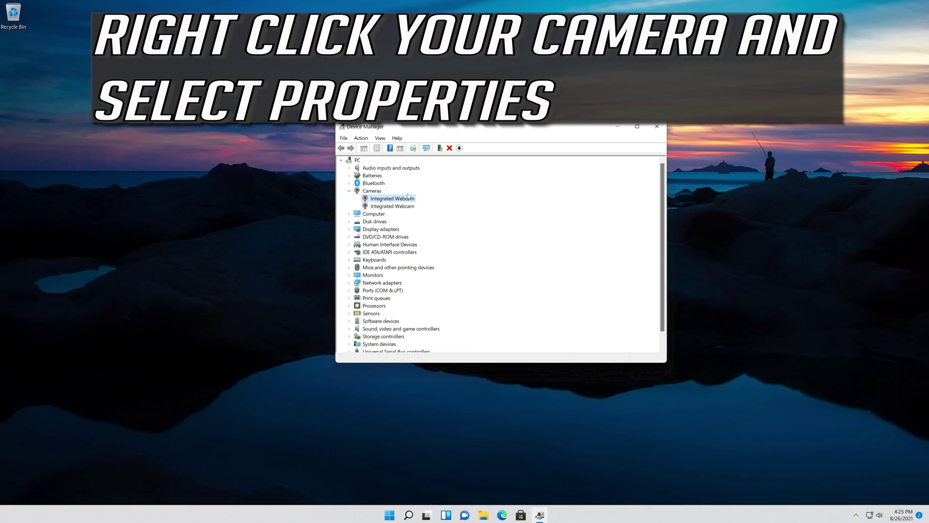
right_click(404, 199)
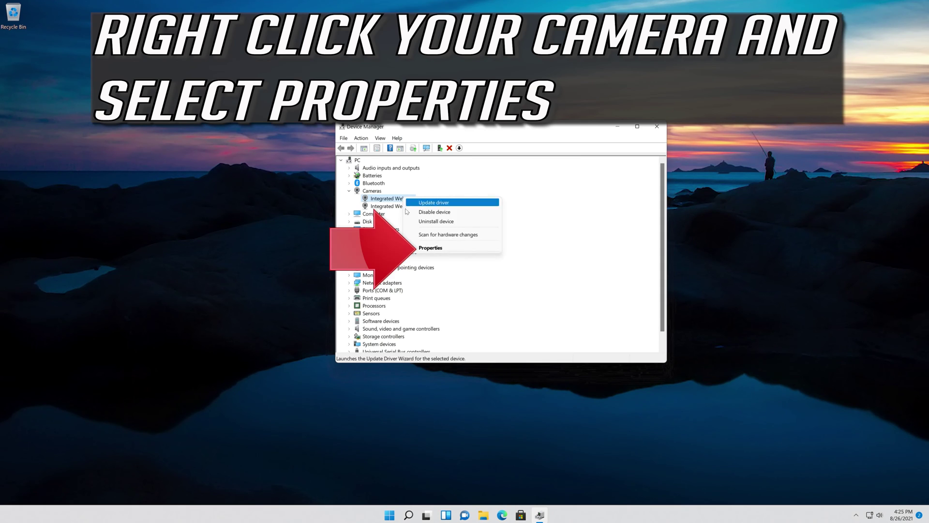
left_click(441, 247)
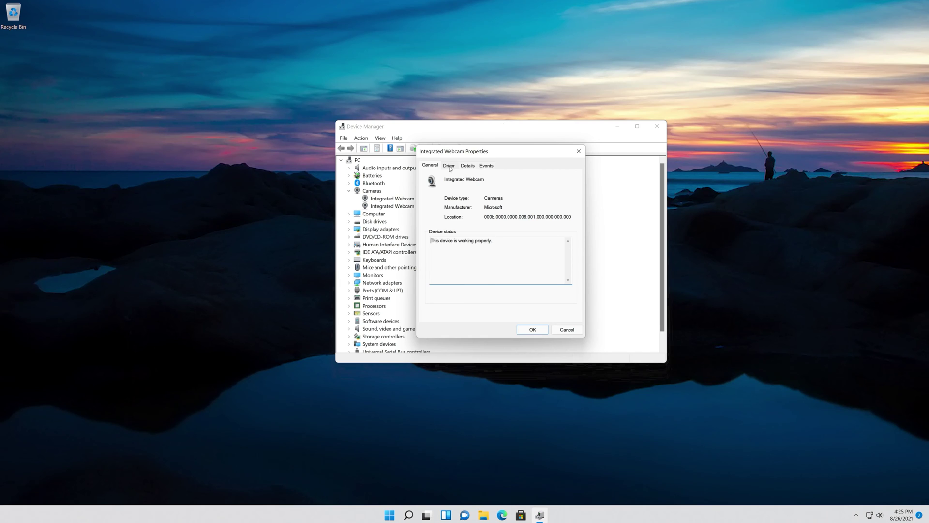
left_click(449, 167)
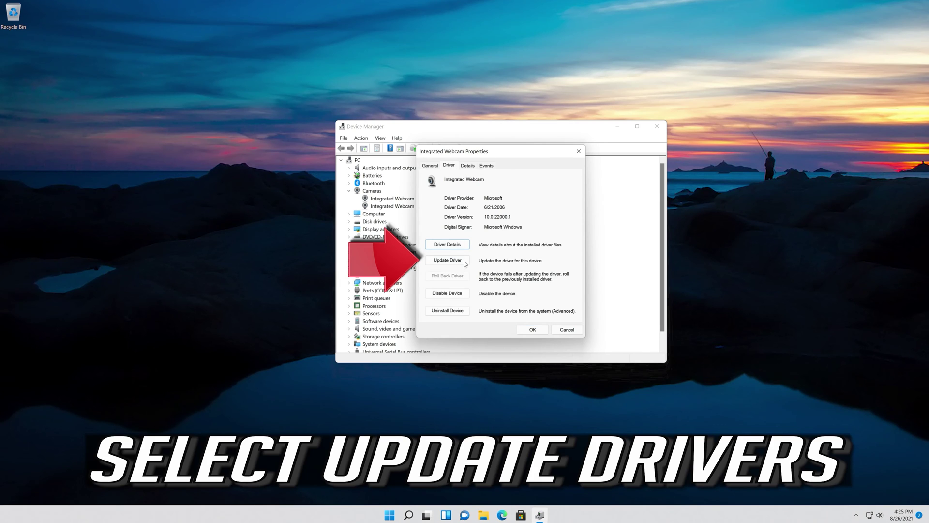
Replace the Integrated Webcam driver with USB Video Device chosen from the available drivers list
left_click(445, 260)
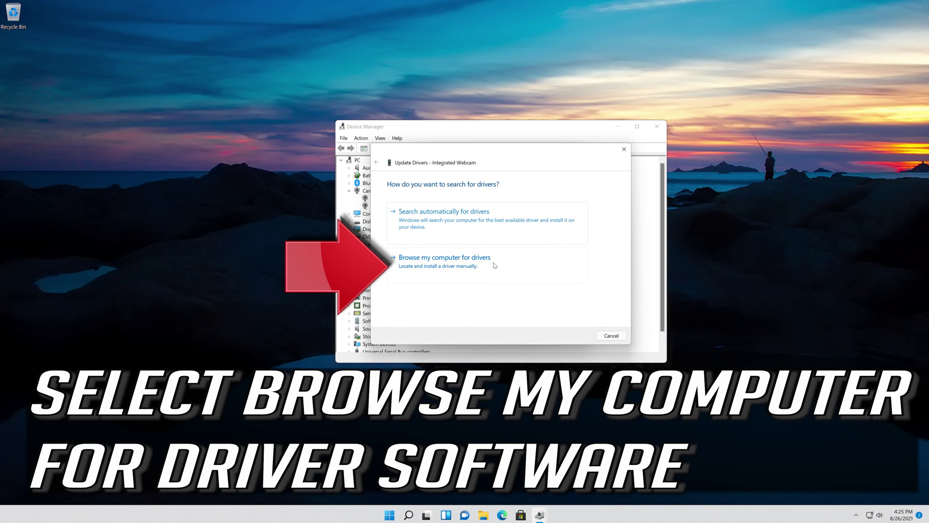
left_click(437, 273)
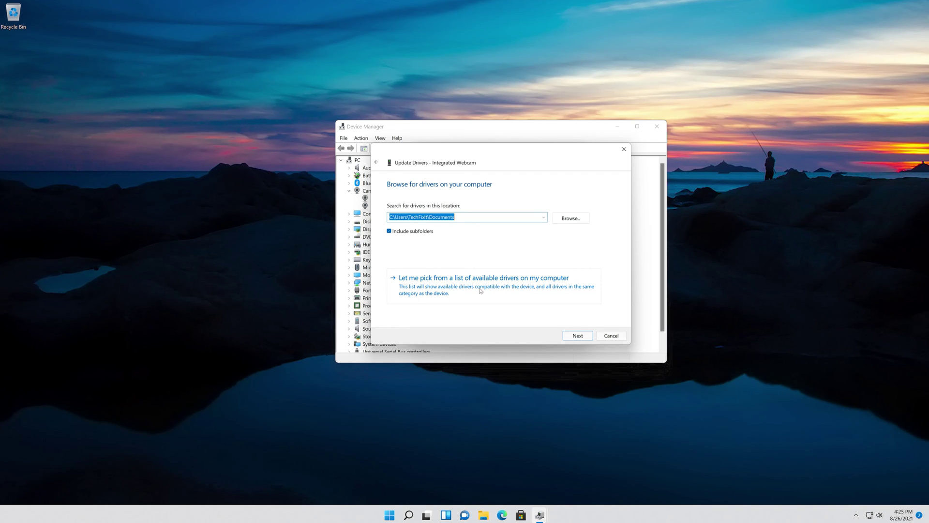
left_click(505, 288)
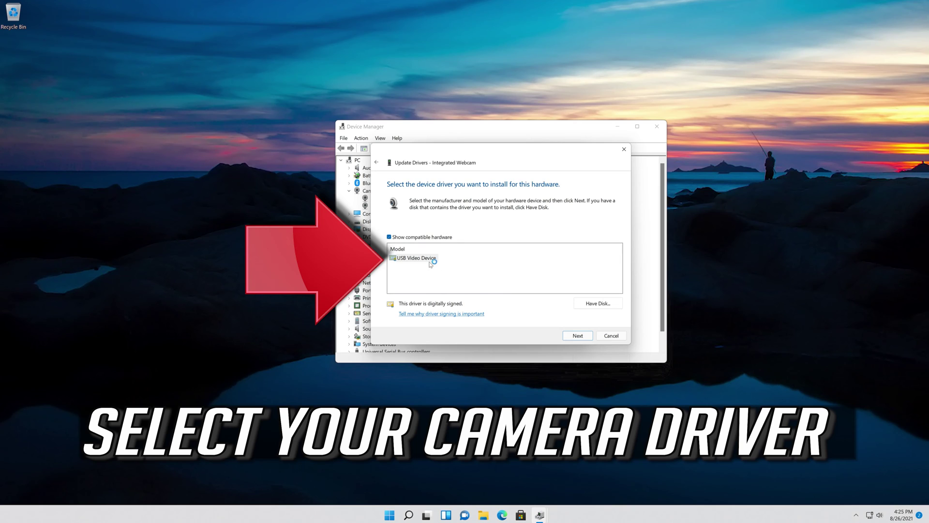
left_click(422, 261)
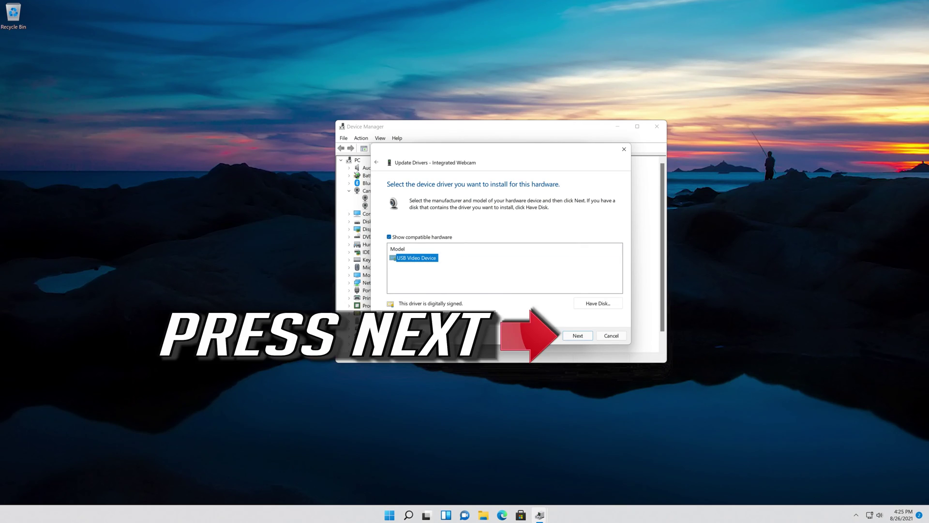
left_click(576, 334)
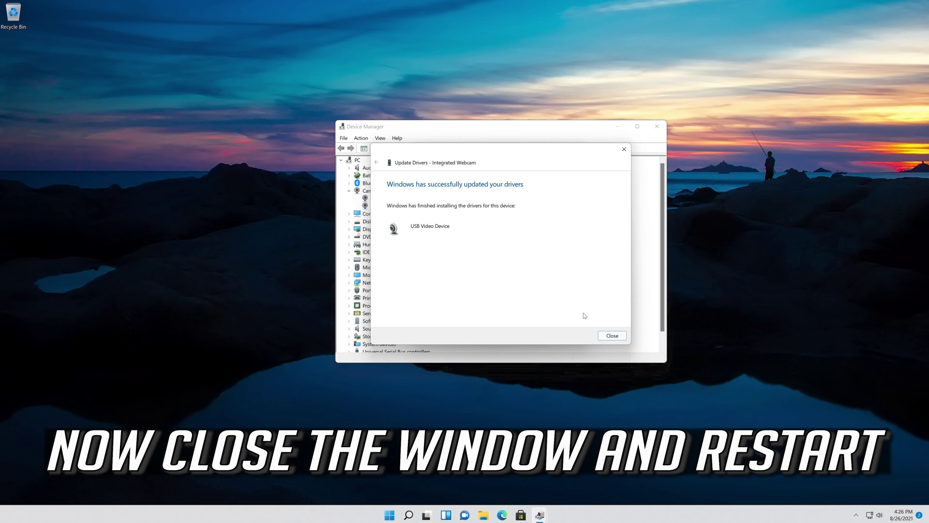
Dismiss the driver update confirmation, close the webcam properties and Device Manager, then show Start's power options
left_click(606, 335)
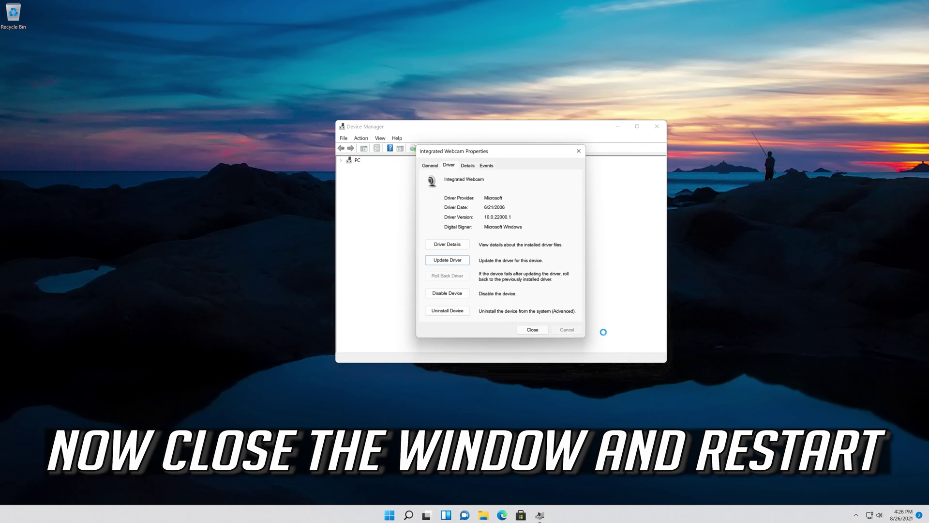
left_click(534, 330)
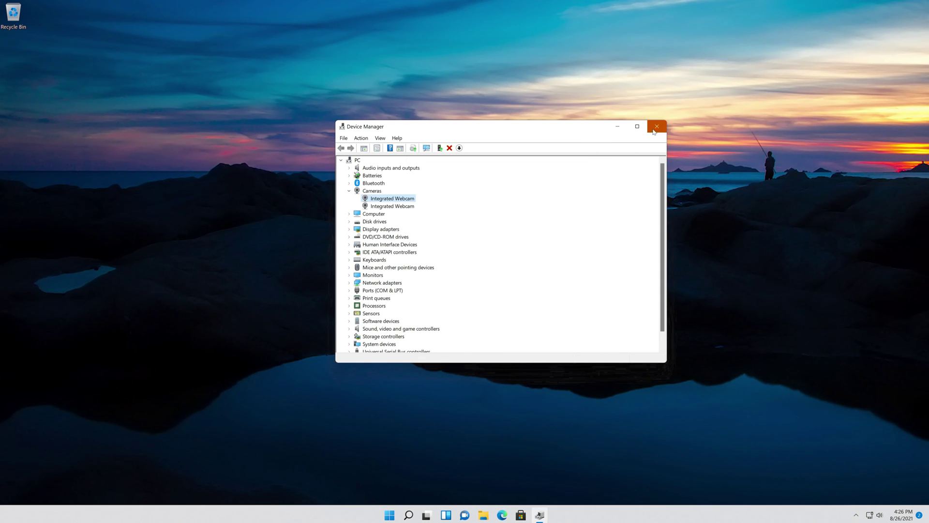
left_click(652, 131)
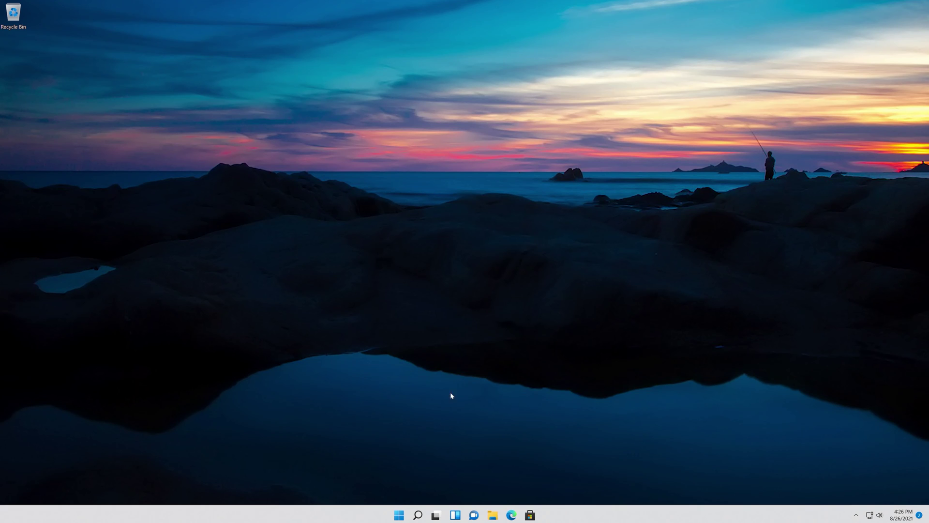
left_click(398, 515)
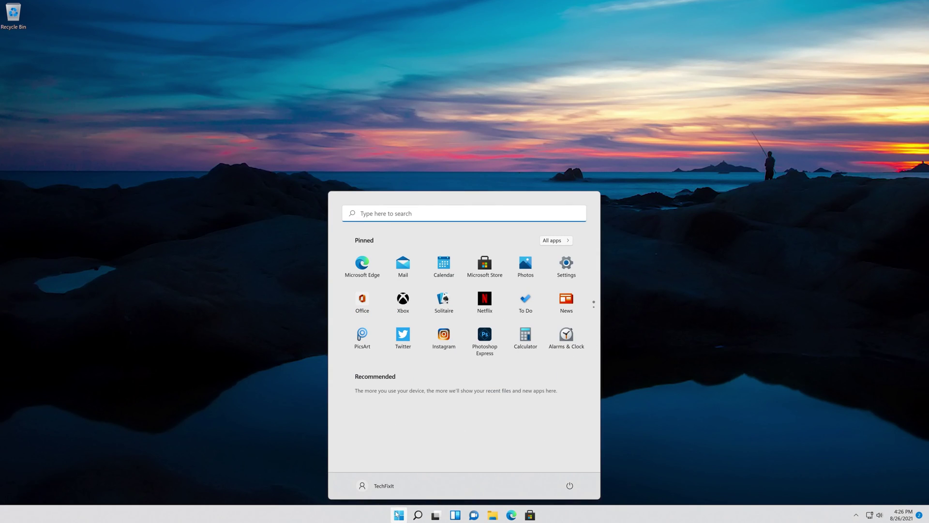
left_click(569, 486)
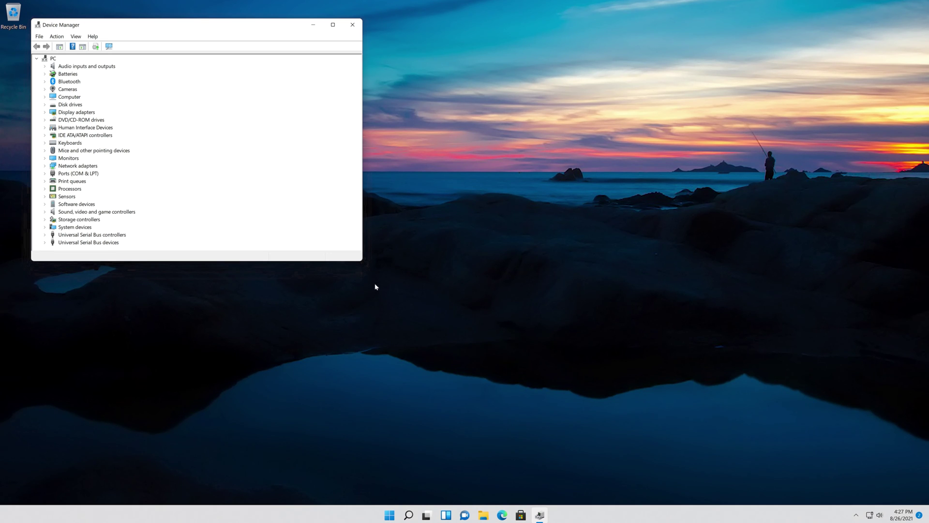
Centre the Device Manager window, expand Cameras and open the Integrated Webcam's Properties
left_click_drag(185, 30, 445, 121)
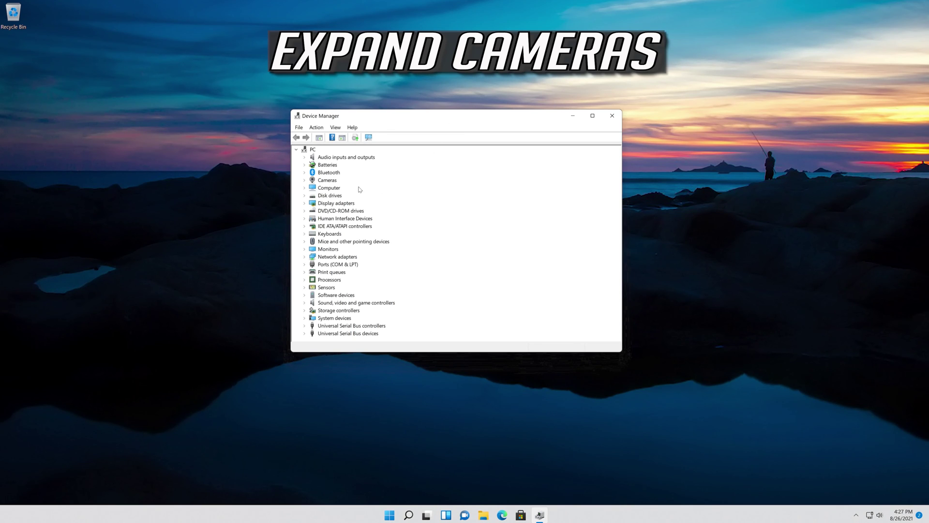
left_click(305, 181)
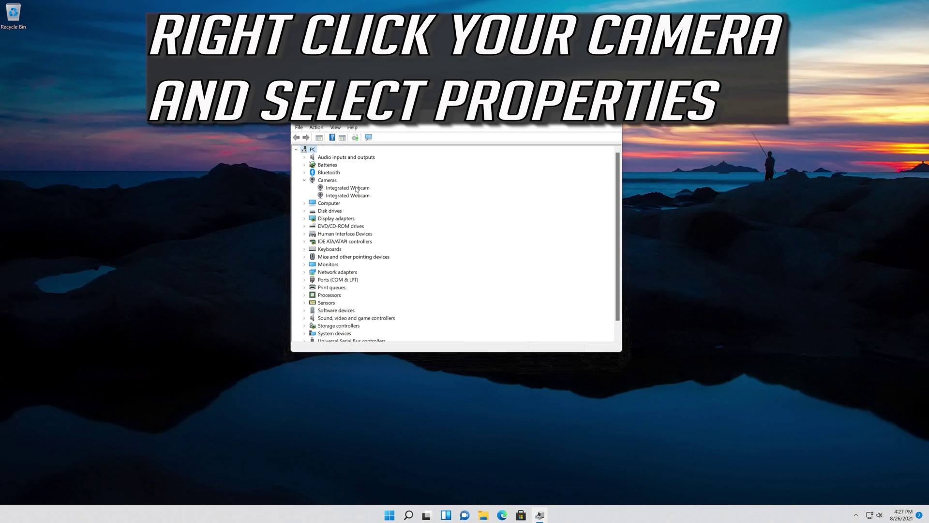
right_click(356, 190)
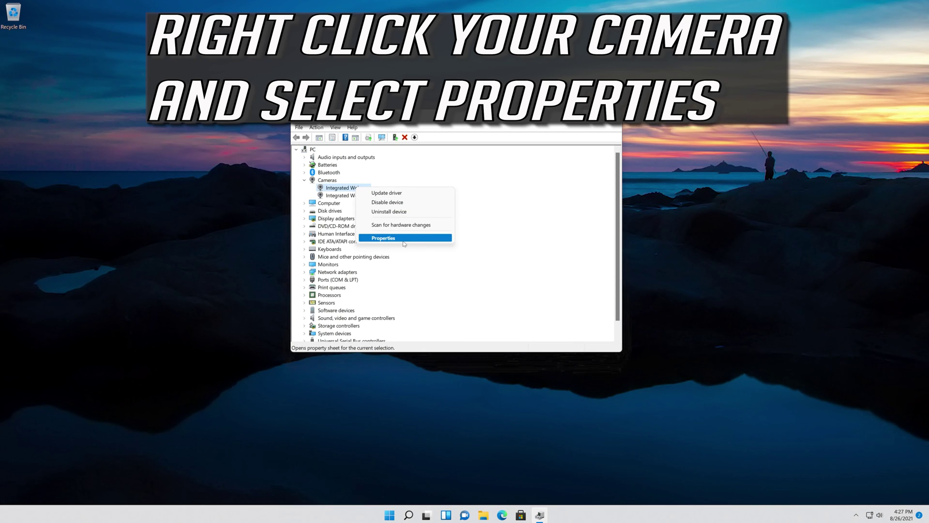
left_click(392, 240)
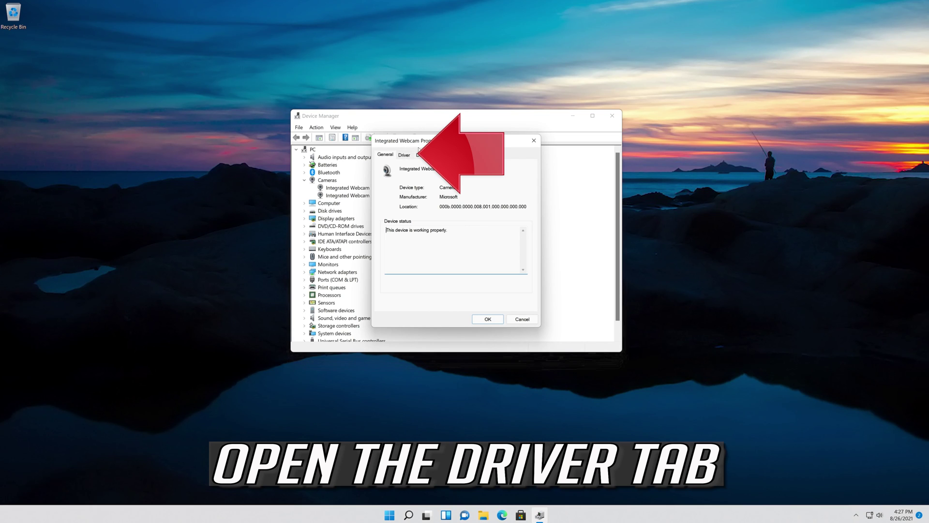
Uninstall the Integrated Webcam from its Driver tab and confirm the removal
left_click(405, 155)
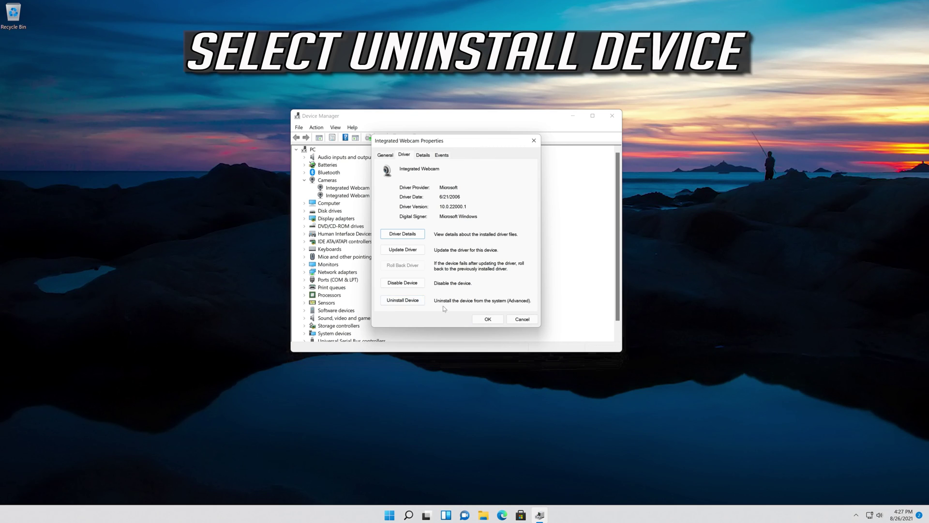
left_click(403, 302)
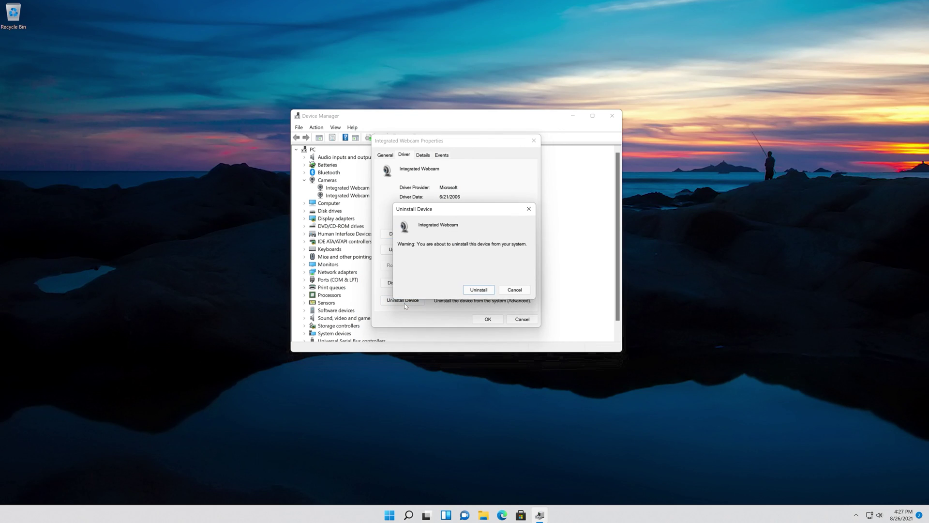
left_click(479, 290)
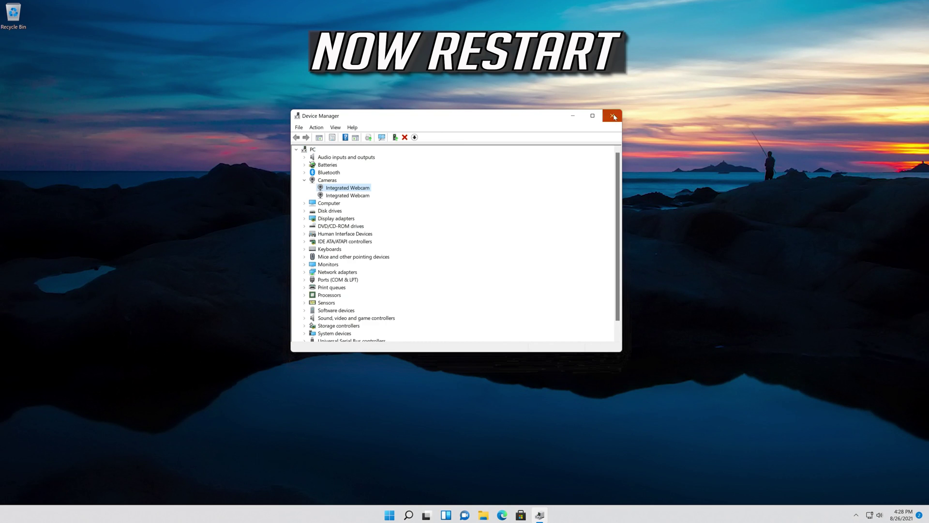
Close Device Manager and bring up the Start menu's Sleep, Shut down and Restart options
left_click(613, 116)
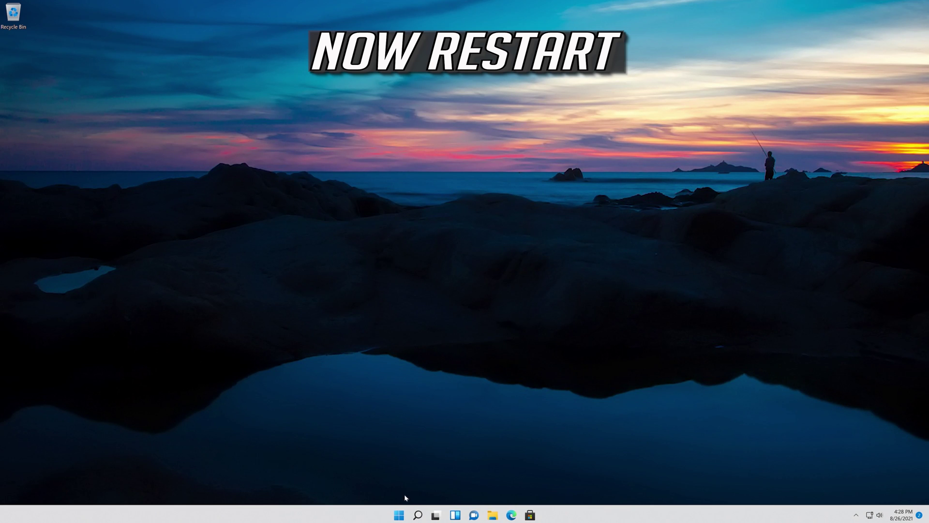
left_click(399, 515)
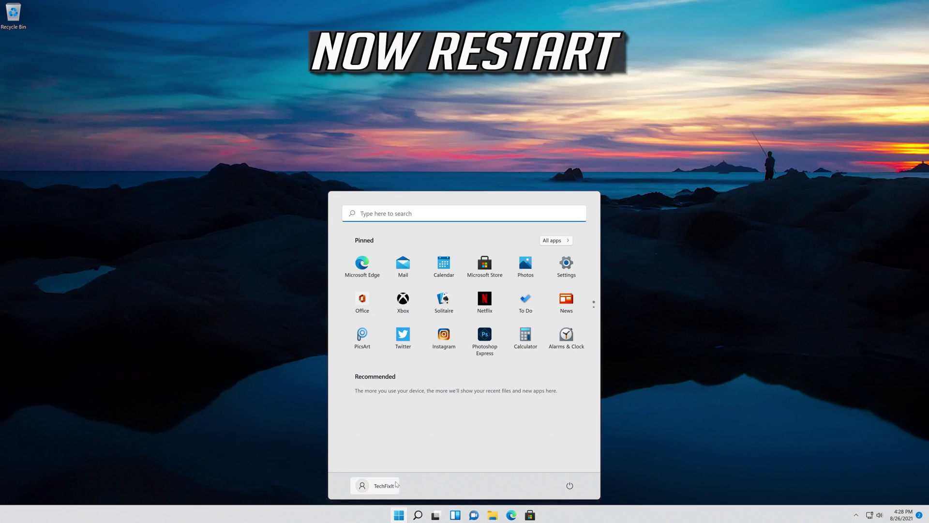
left_click(570, 486)
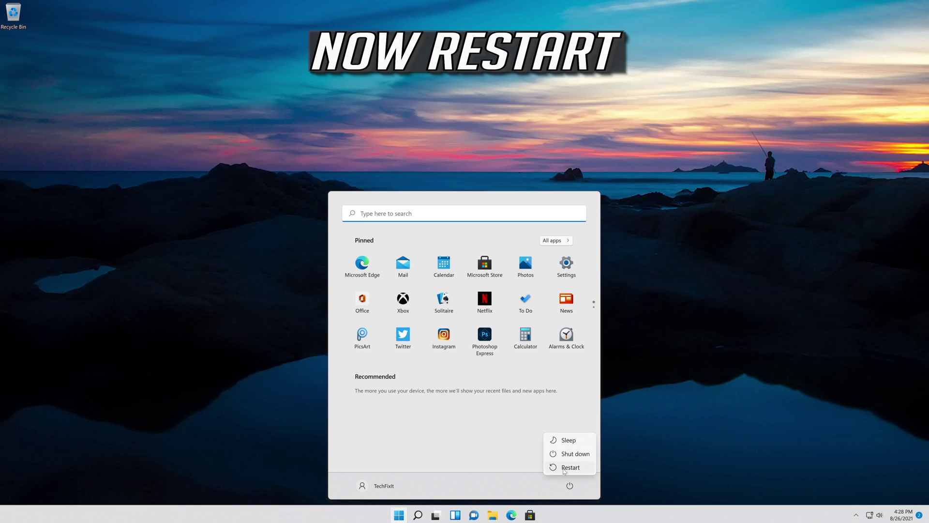